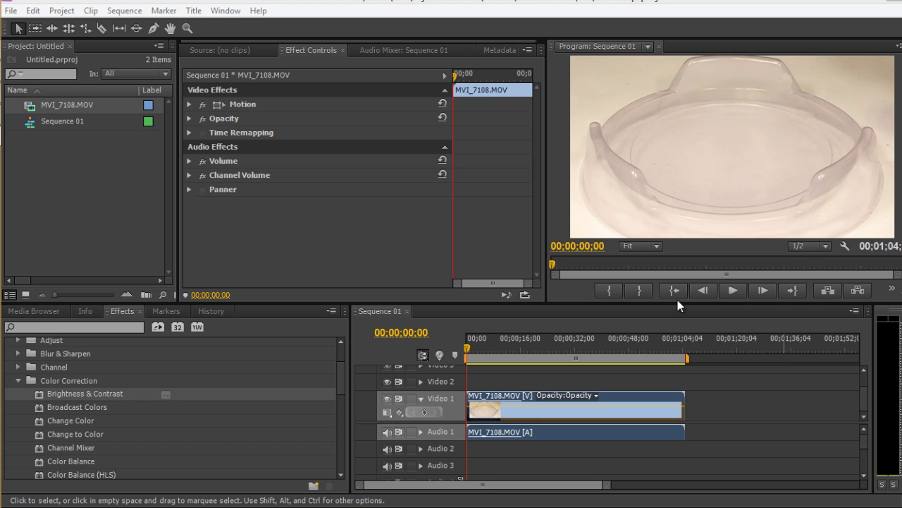
Step: Scrub through MVI_7108.MOV at several frames to judge its yellowish colour cast
drag(465, 352, 541, 347)
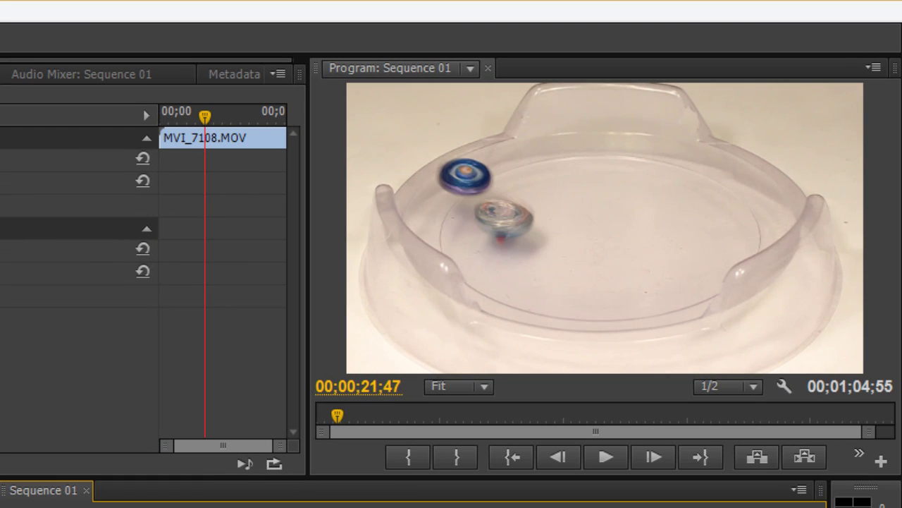
drag(131, 507, 141, 507)
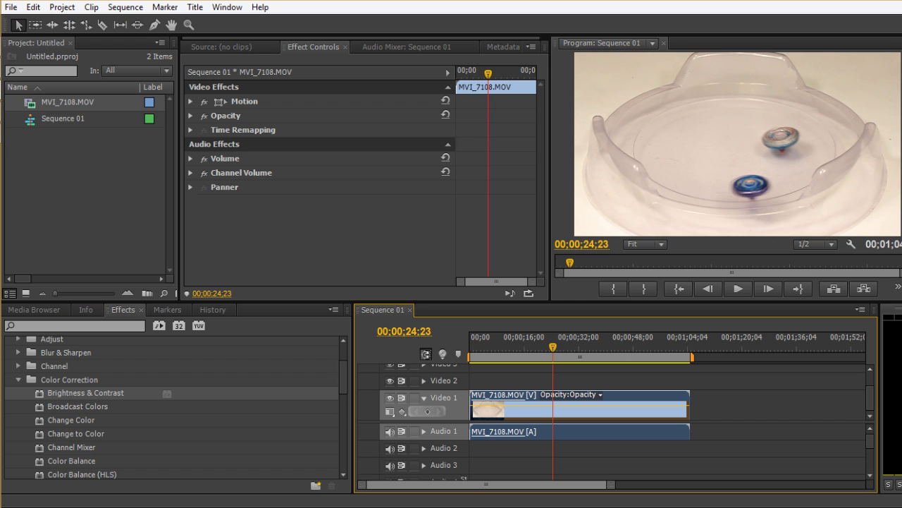
drag(555, 350, 487, 351)
Step: Jump to 00;00;12;35 and pick Three-Way Color Corrector from Video Effects > Color Correction
click(508, 355)
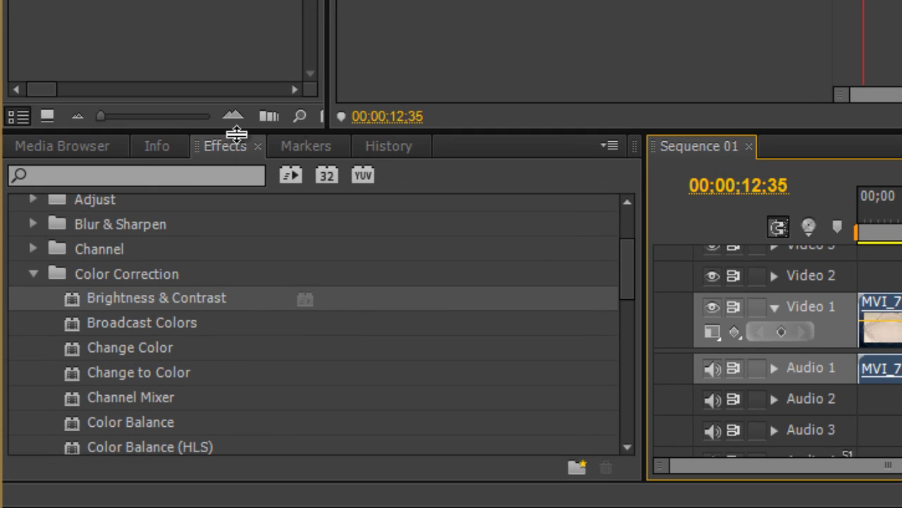
click(33, 273)
scroll(34, 249, up, 2)
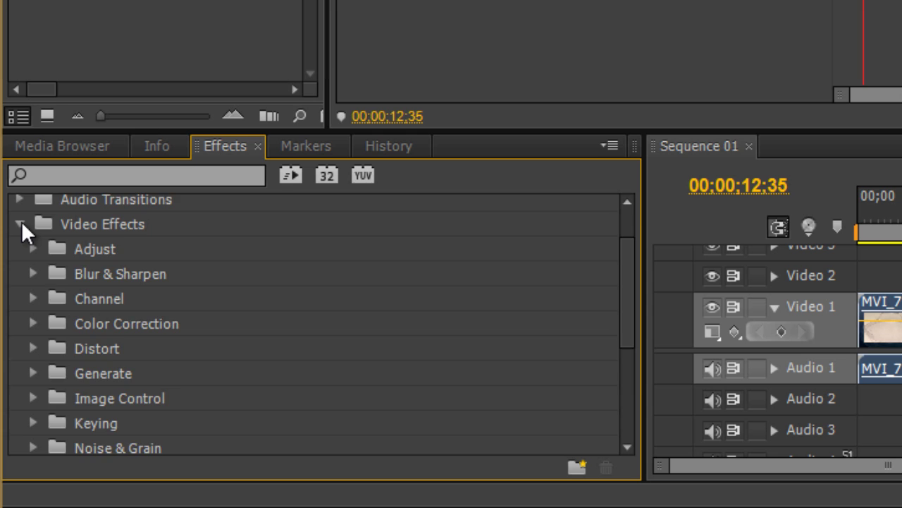
click(21, 223)
click(20, 282)
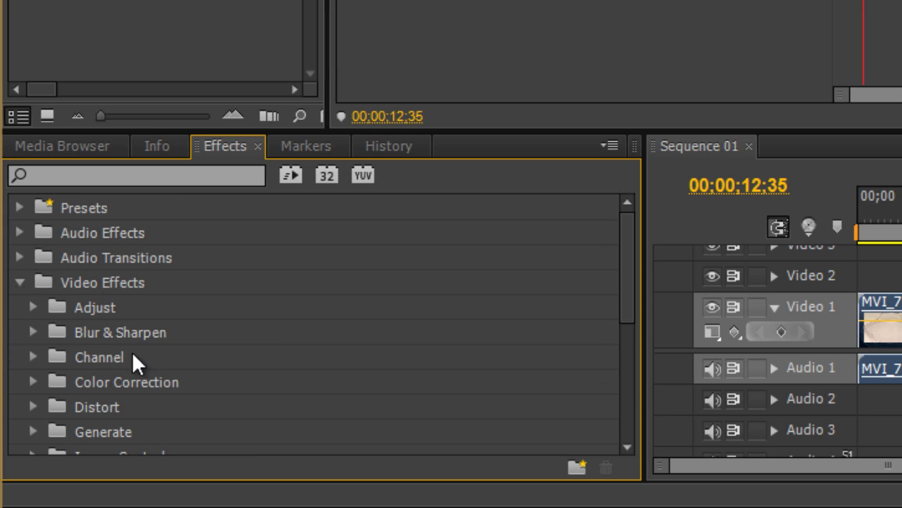
click(33, 382)
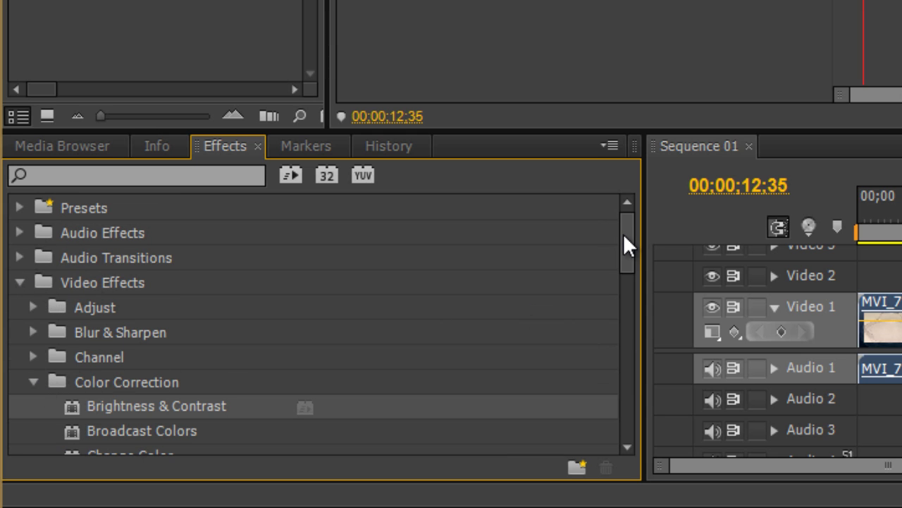
drag(623, 244, 633, 320)
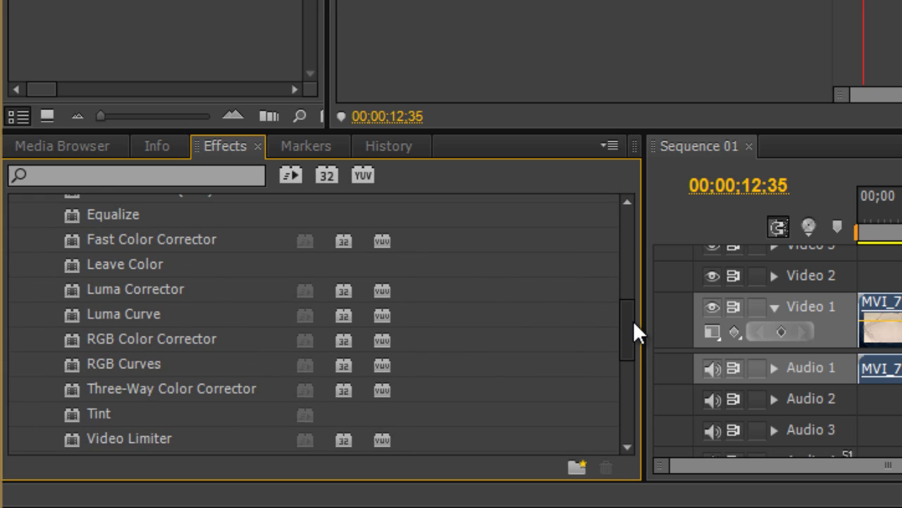
click(189, 389)
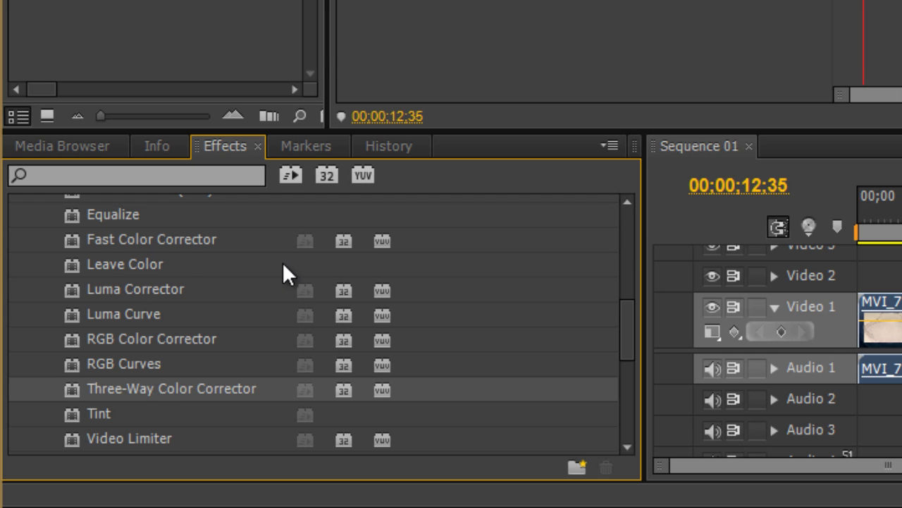
click(163, 239)
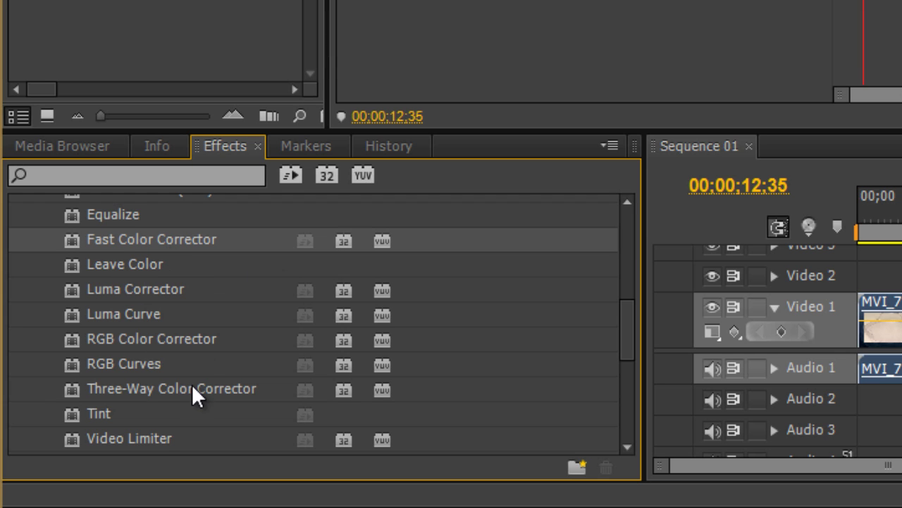
drag(191, 388, 381, 7)
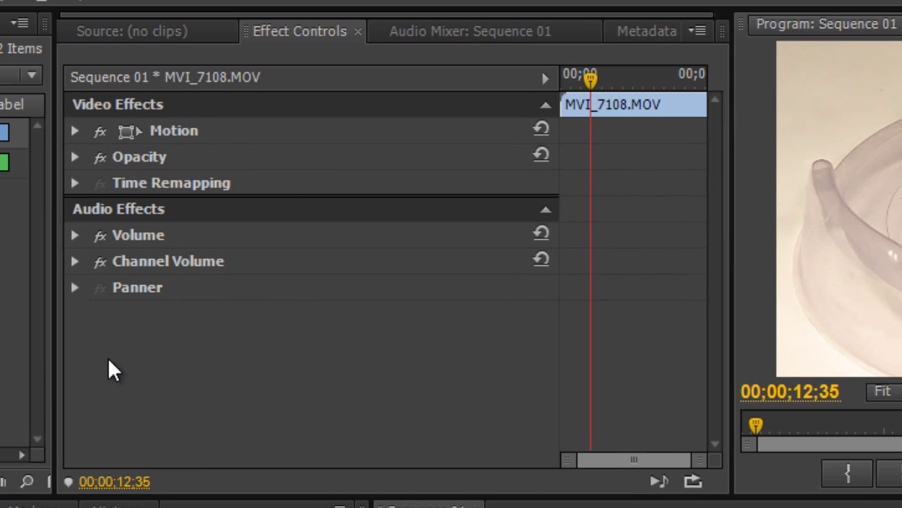
Step: Apply Three-Way Color Corrector to MVI_7108.MOV and advance to frame 00;00;15;23
drag(113, 371, 111, 367)
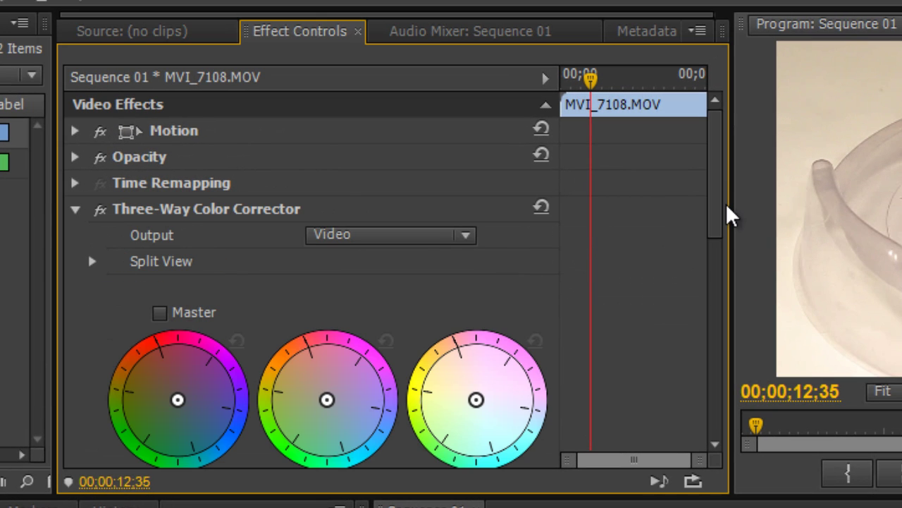
key(space)
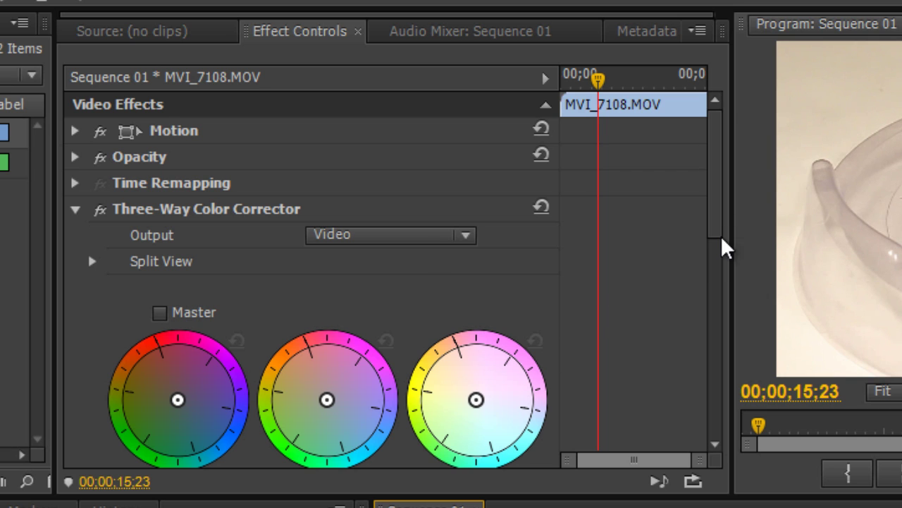
click(718, 266)
scroll(717, 266, down, 3)
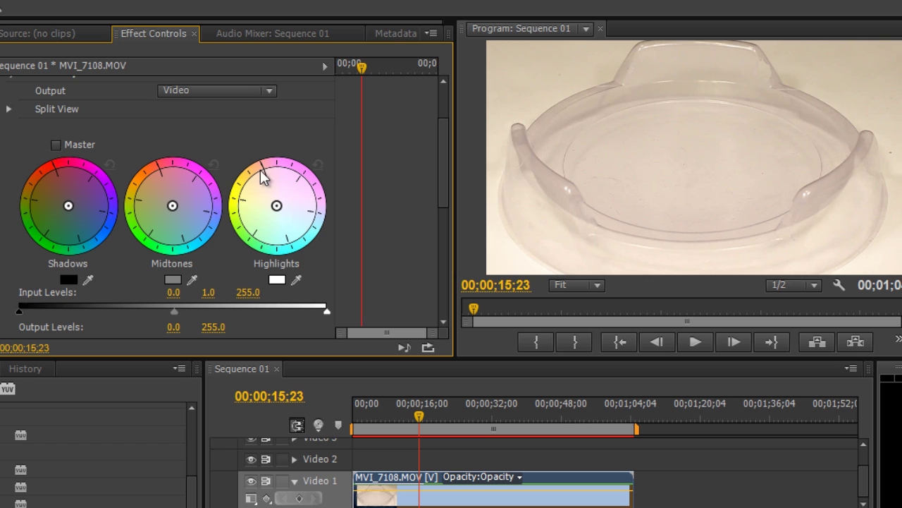
Step: Shift the Midtones, Highlights and Shadows balance wheels to neutralise the yellow tint
mouse_move(174, 206)
mouse_down()
mouse_move(189, 227)
mouse_move(159, 239)
mouse_move(171, 177)
mouse_move(182, 209)
mouse_move(137, 206)
mouse_move(164, 201)
mouse_move(174, 212)
mouse_up()
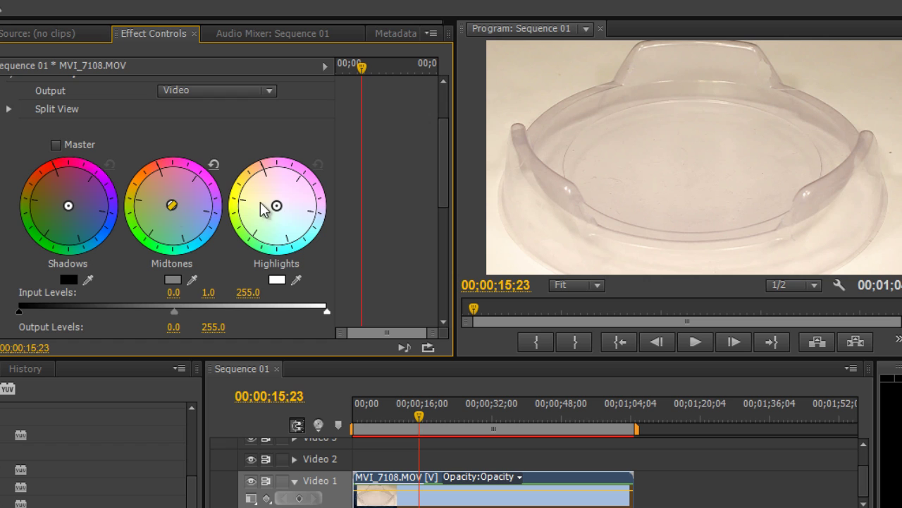
mouse_move(280, 206)
mouse_down()
mouse_move(266, 240)
mouse_move(304, 167)
mouse_move(272, 191)
mouse_move(277, 208)
mouse_up()
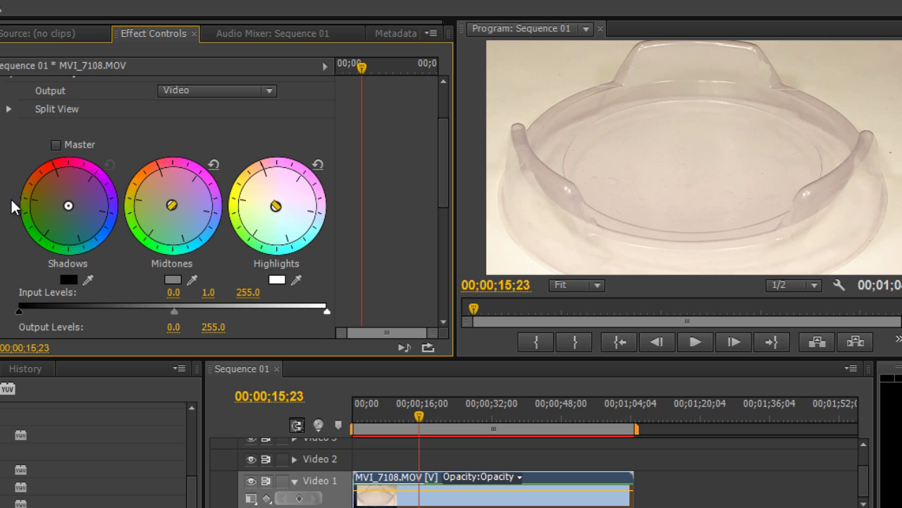
mouse_move(69, 205)
mouse_down()
mouse_move(65, 228)
mouse_move(83, 214)
mouse_move(69, 212)
mouse_up()
drag(445, 149, 445, 142)
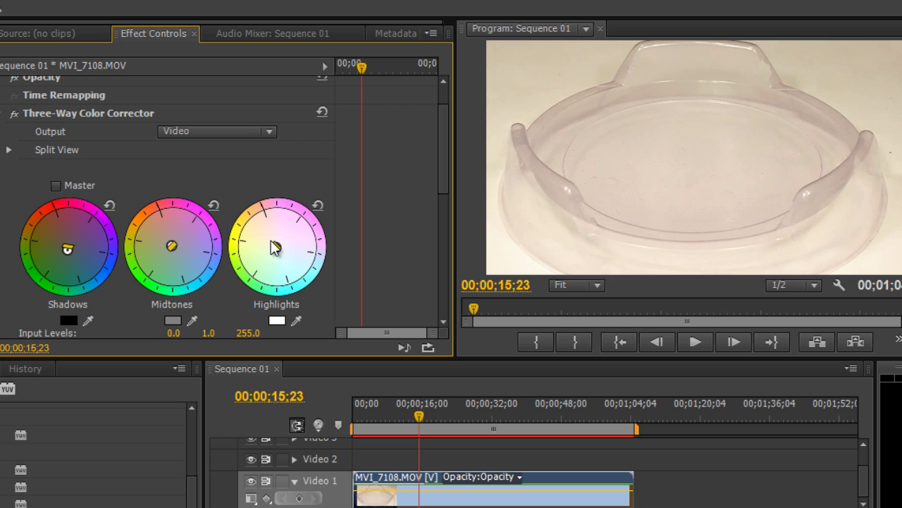
drag(278, 246, 286, 250)
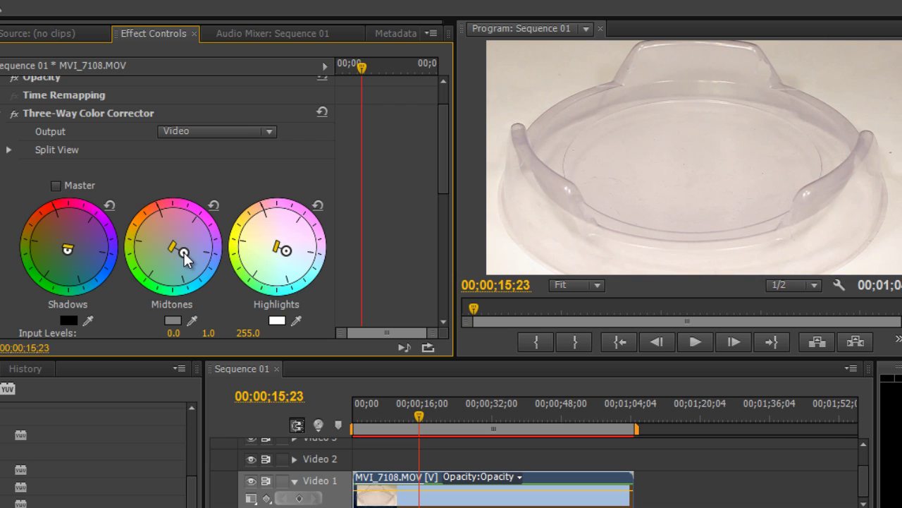
drag(184, 252, 181, 252)
Step: Cut the Three-Way Color Corrector from the clip
scroll(442, 156, up, 3)
right_click(76, 157)
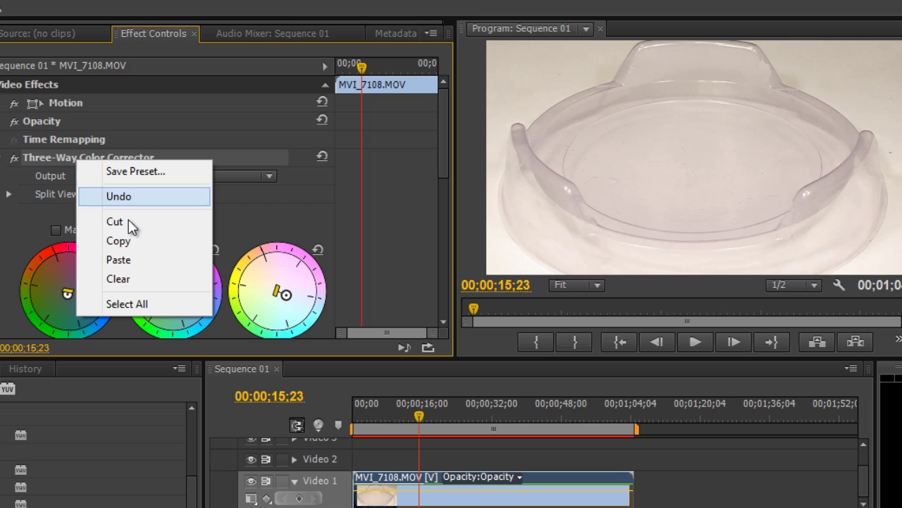
click(129, 213)
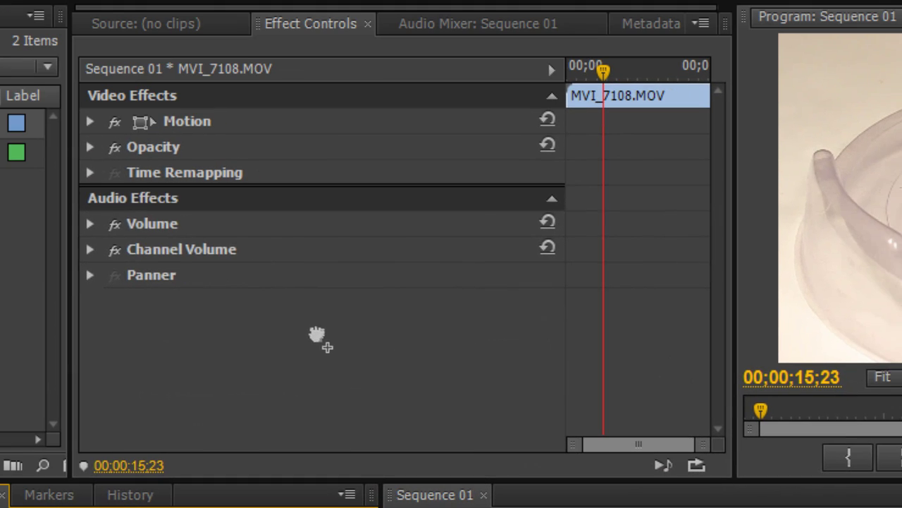
Step: Add Fast Color Corrector and fine-tune its Hue Balance to cancel the yellow cast
drag(318, 336, 320, 338)
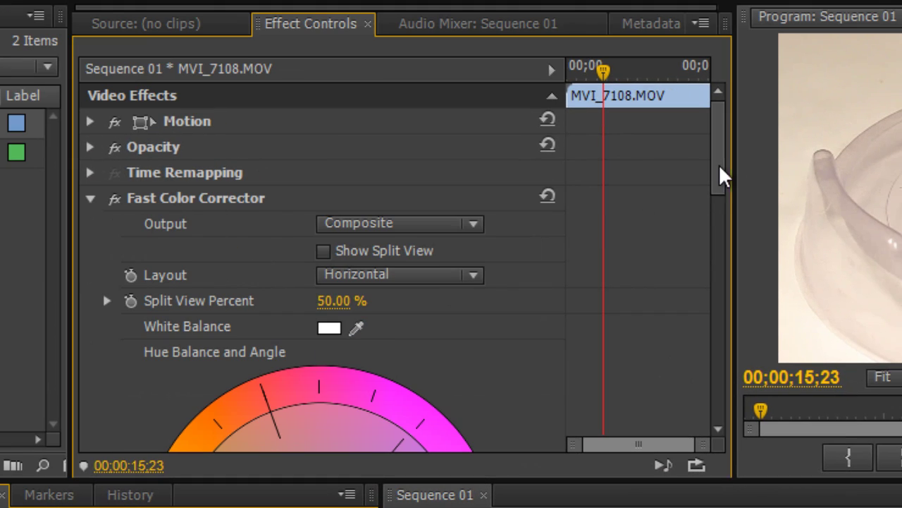
drag(718, 165, 716, 239)
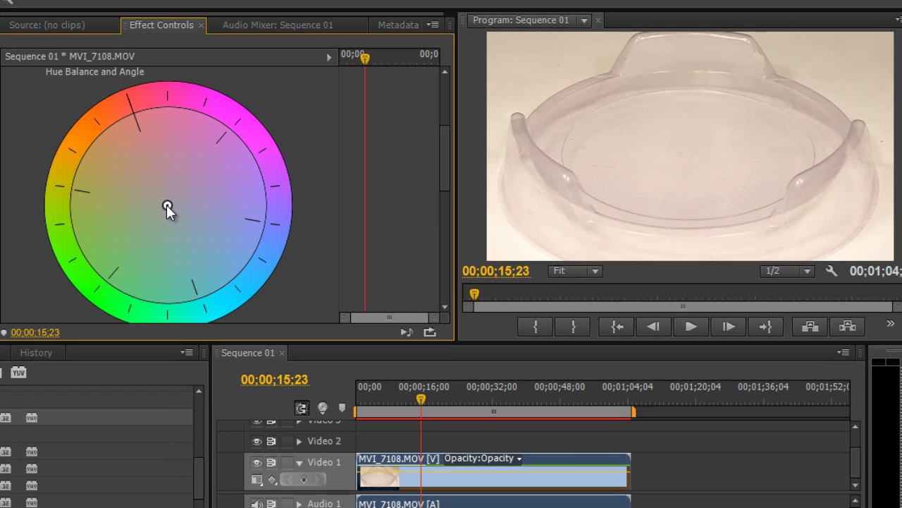
drag(197, 220, 167, 213)
drag(165, 204, 178, 206)
Step: Toggle Fast Color Corrector off and back on to compare, then collapse its settings
drag(446, 153, 439, 111)
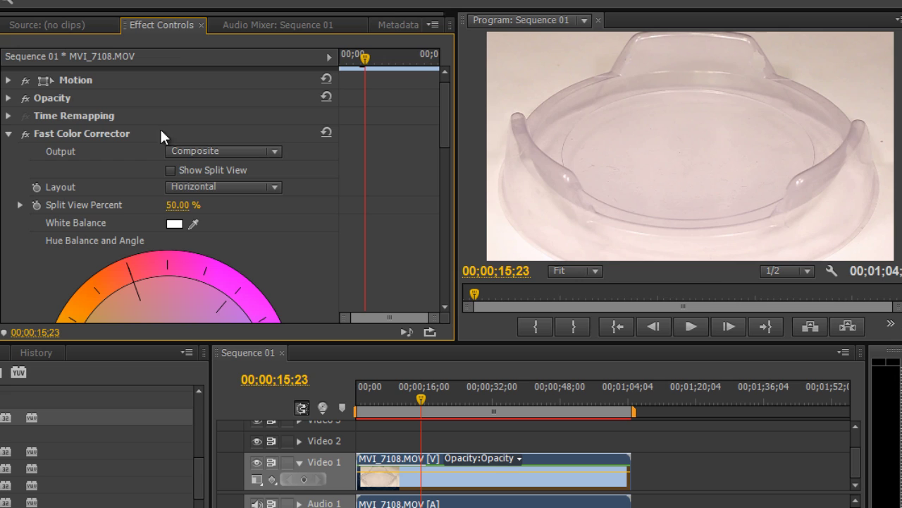
click(26, 133)
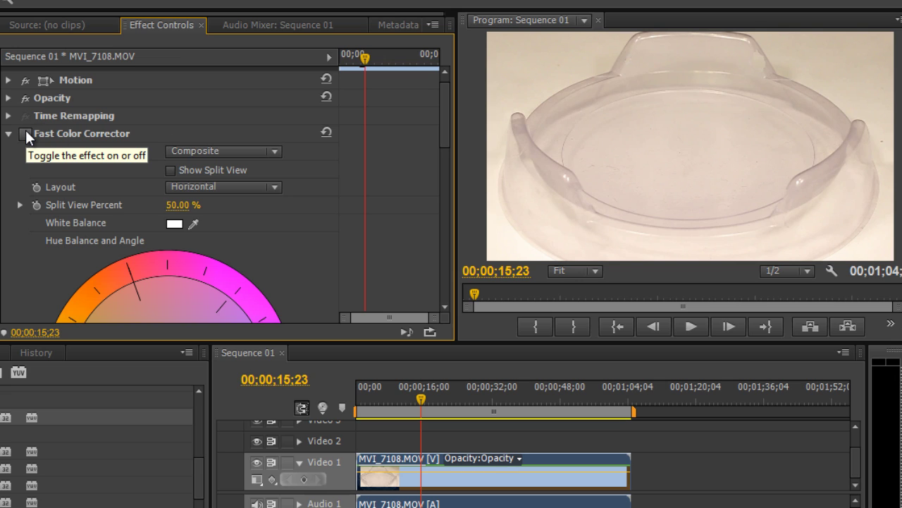
click(25, 133)
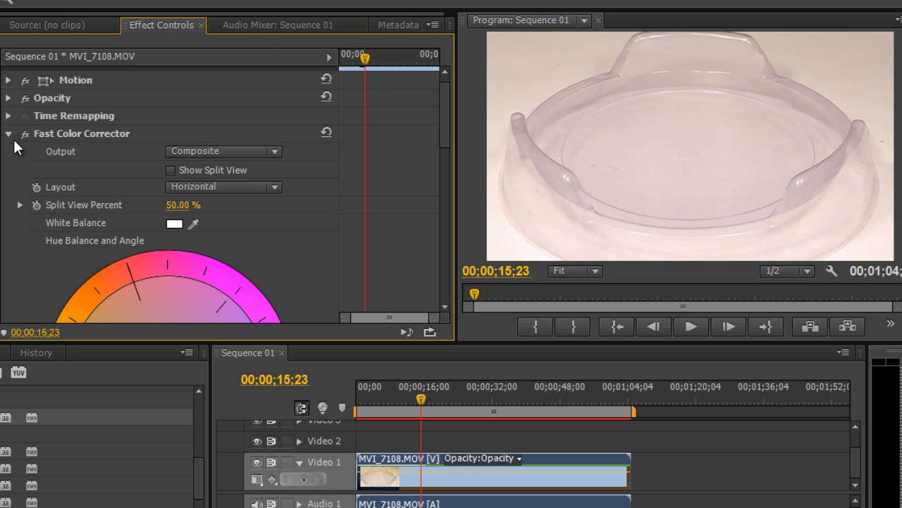
click(9, 134)
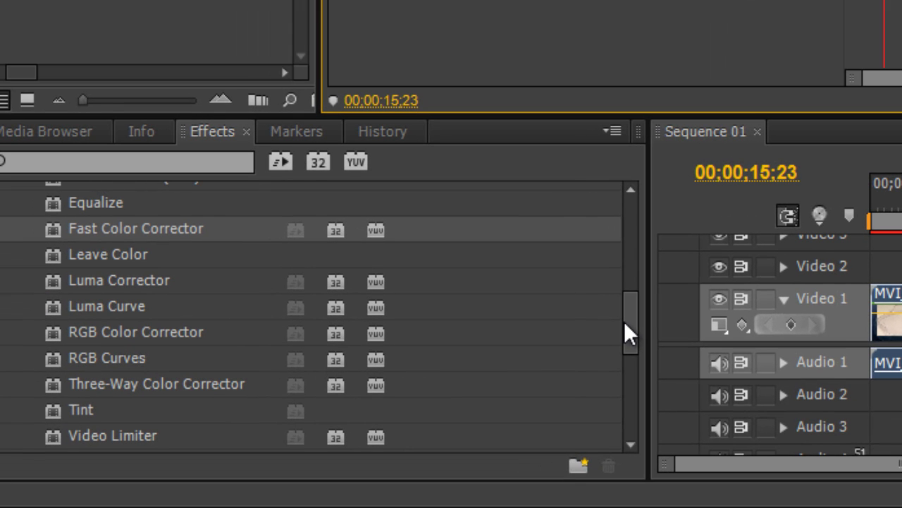
Step: Apply Brightness & Contrast to MVI_7108.MOV and raise its Brightness to 5.0
drag(624, 320, 598, 258)
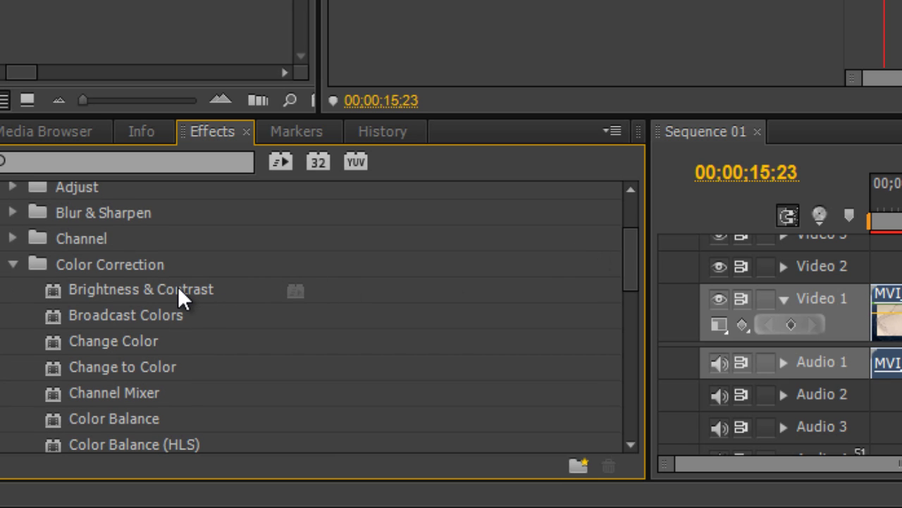
drag(178, 286, 129, 391)
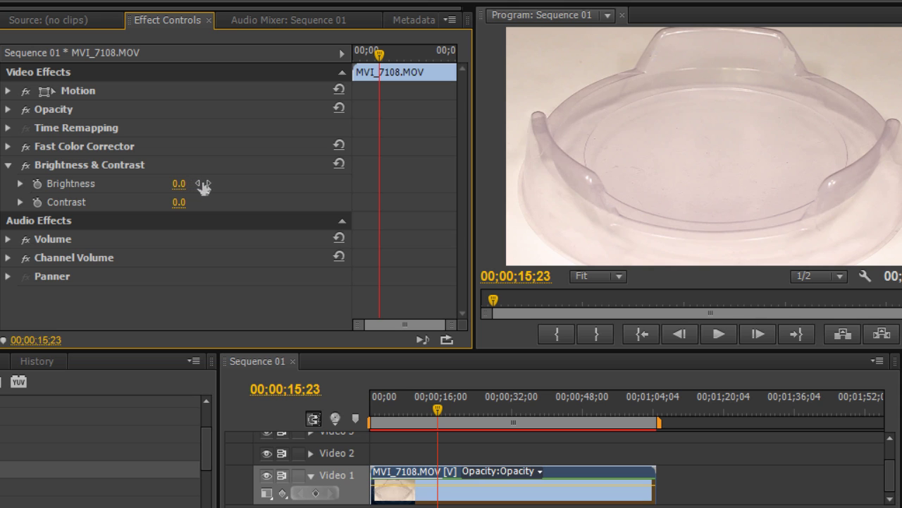
mouse_move(212, 185)
mouse_down()
mouse_move(221, 185)
mouse_move(213, 185)
mouse_up()
Step: Collapse Brightness & Contrast and play the spinning-tops section, stopping at 00;00;31;51
click(9, 165)
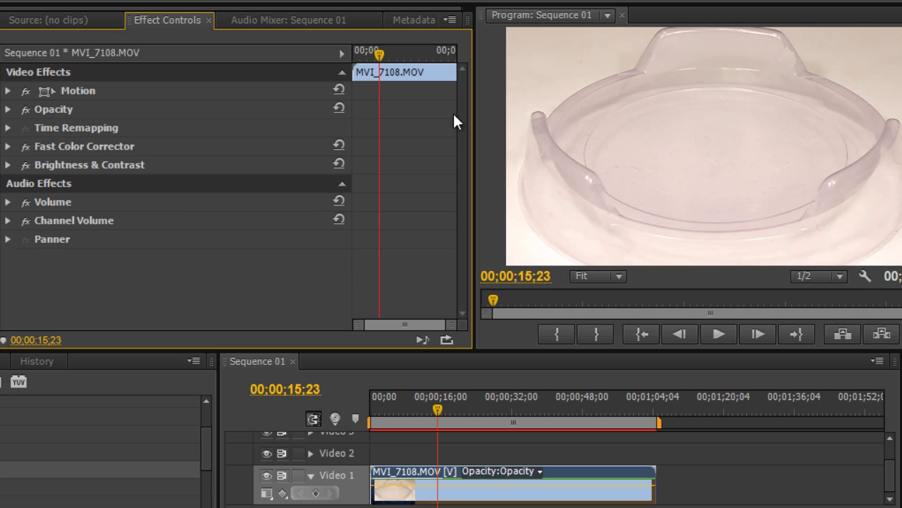
click(438, 408)
drag(438, 406, 489, 399)
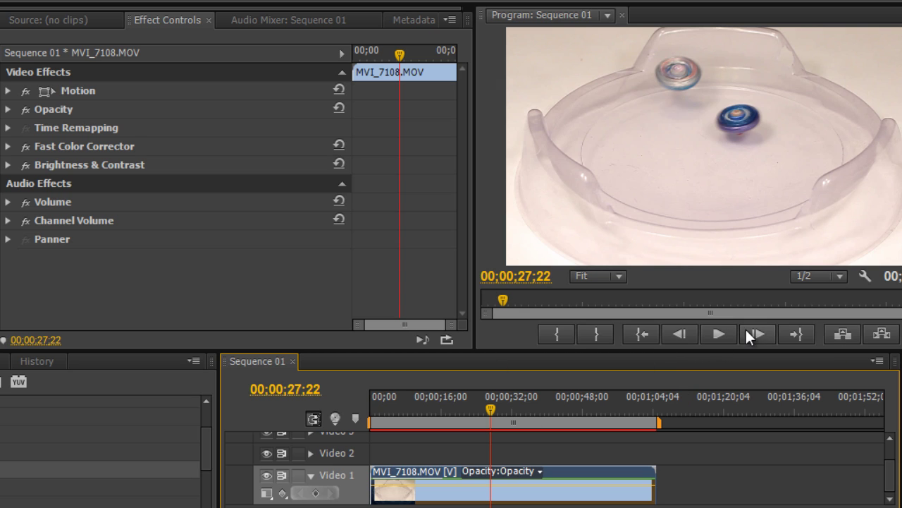
click(722, 332)
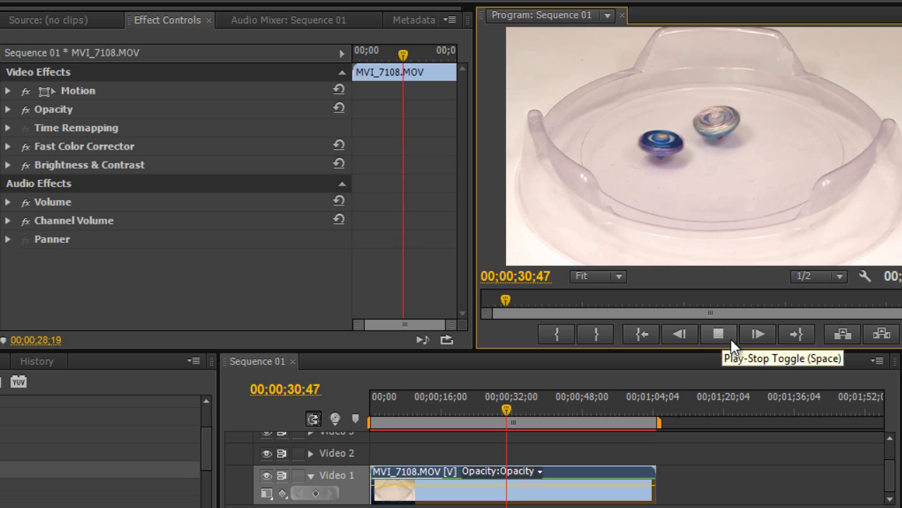
click(731, 339)
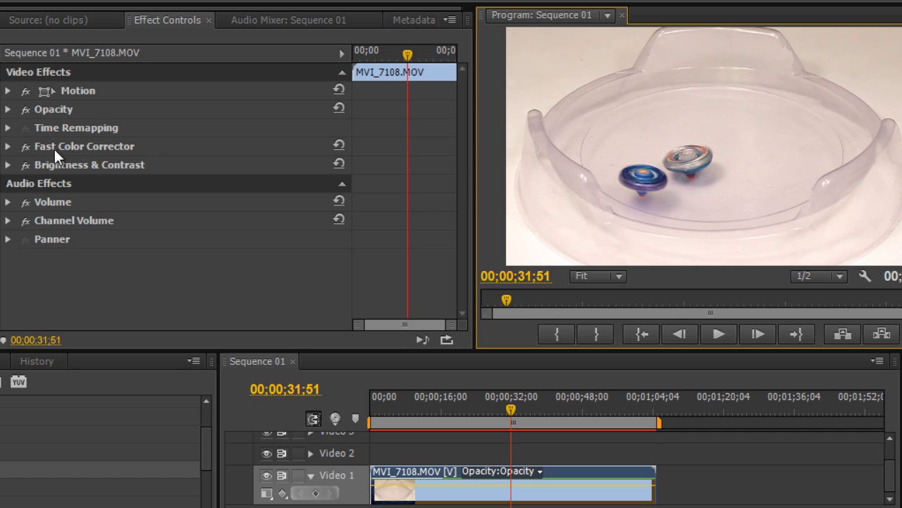
click(23, 165)
click(27, 147)
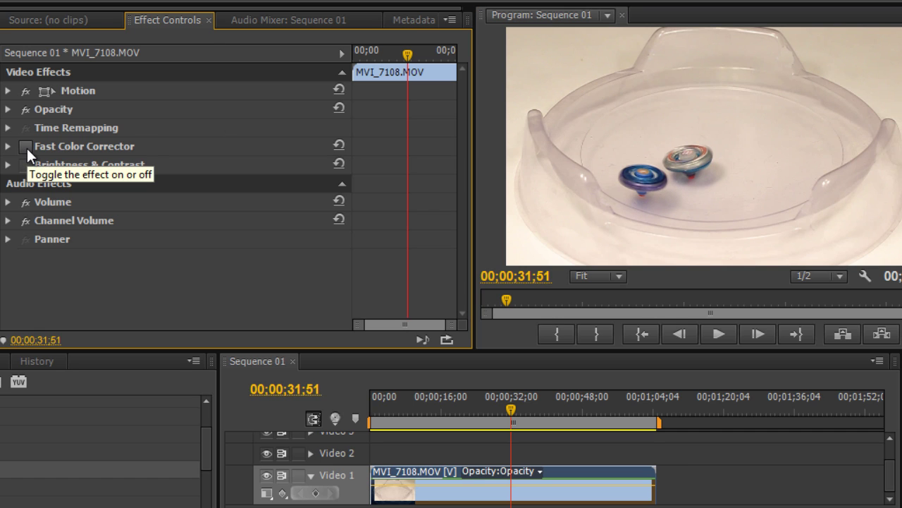
click(26, 148)
click(21, 164)
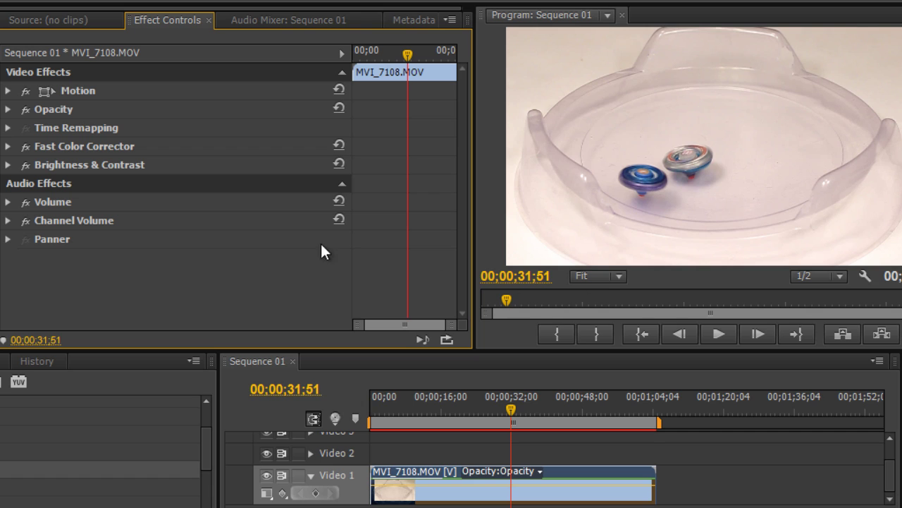
click(24, 146)
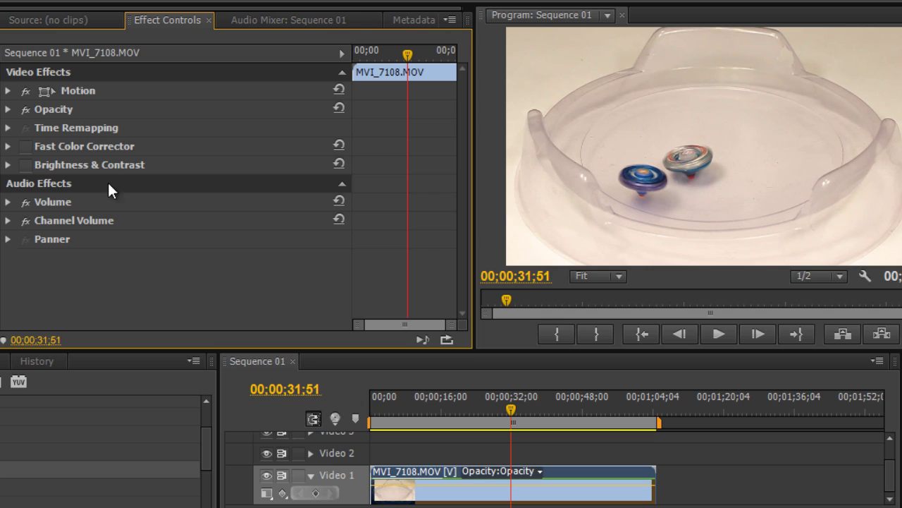
click(26, 163)
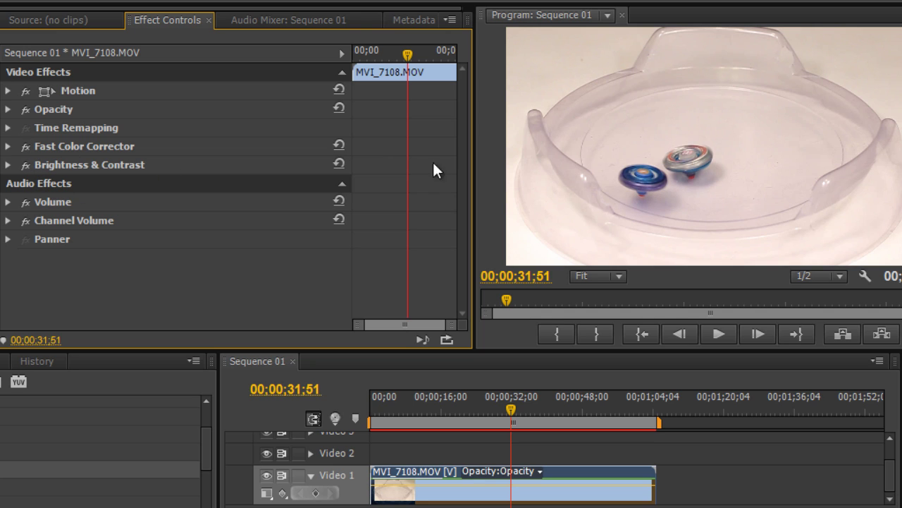